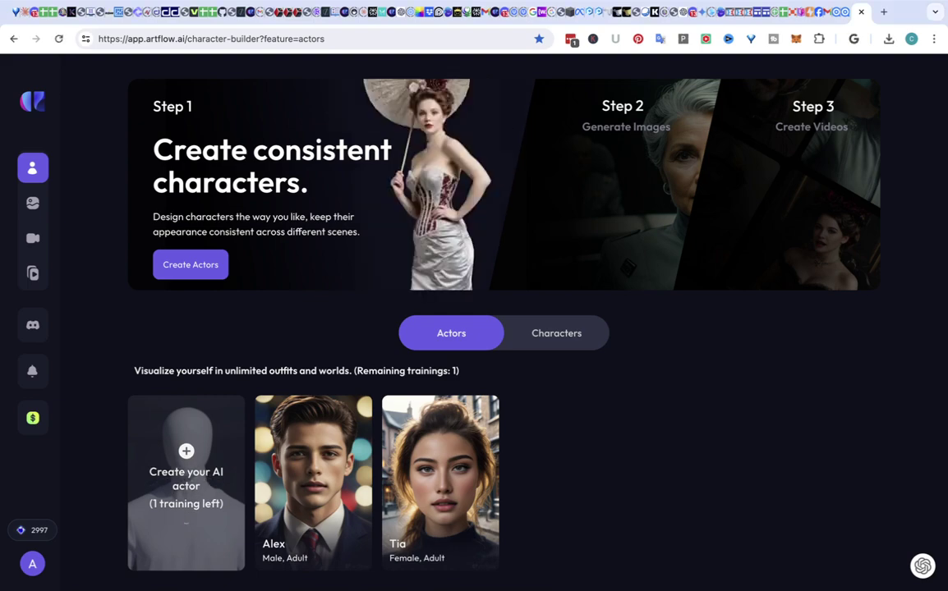
Create a new AI actor defined as a female adult named Monique
left_click(165, 466)
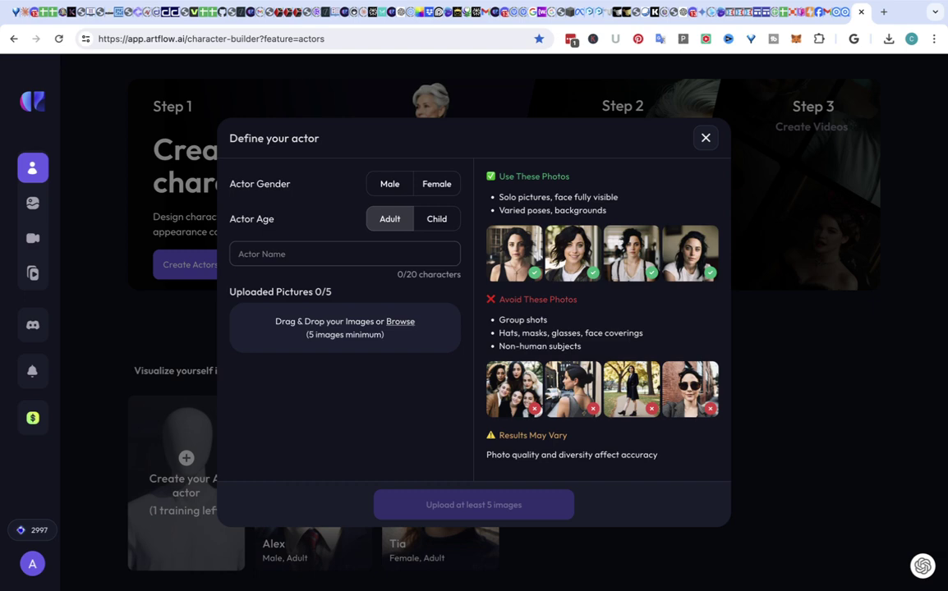
left_click(436, 184)
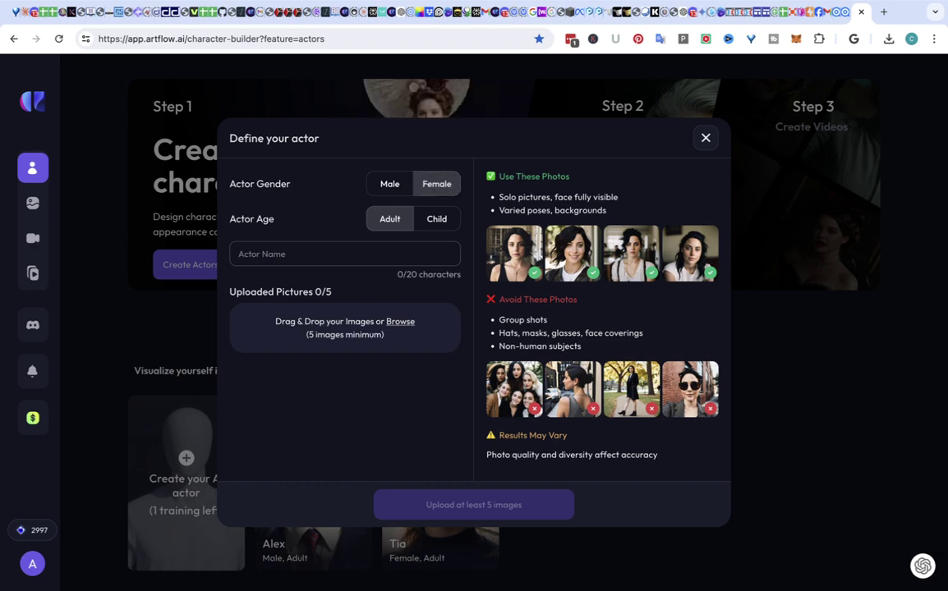
left_click(303, 254)
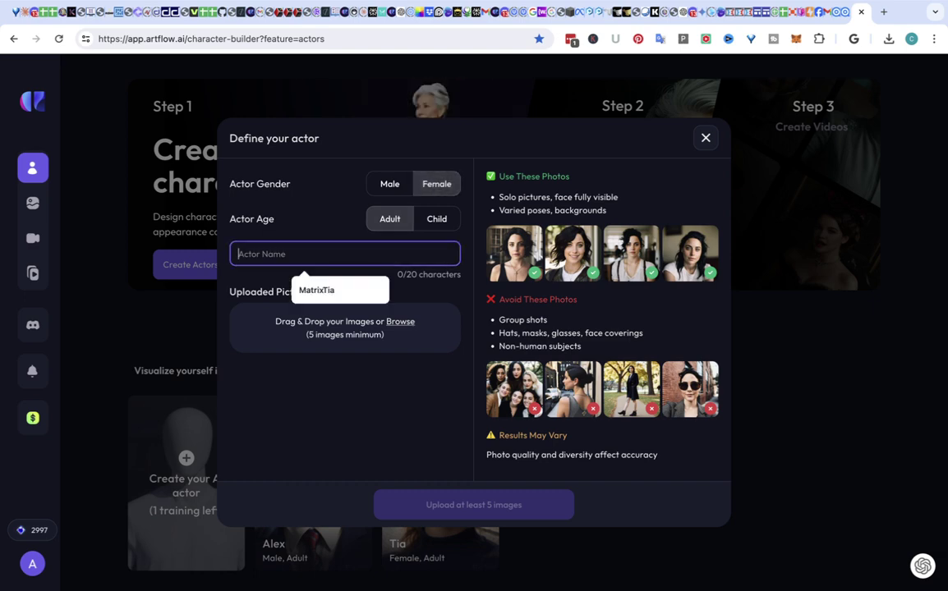
type("M")
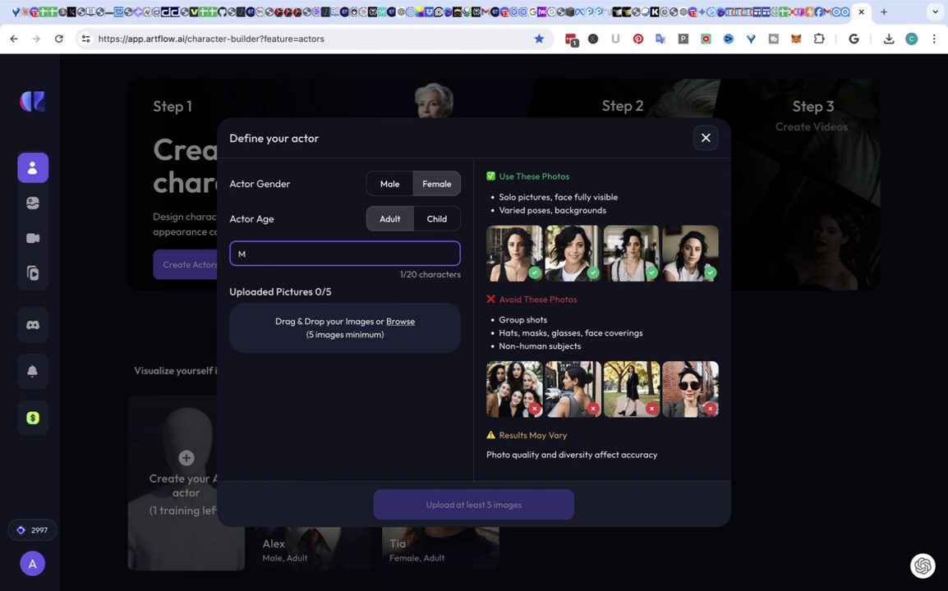
type("onique")
Upload the eight Default_Beautiful_woman portraits, numbered 0 to 7, from the Downloads folder and start training the actor
key("Tab")
key("Return")
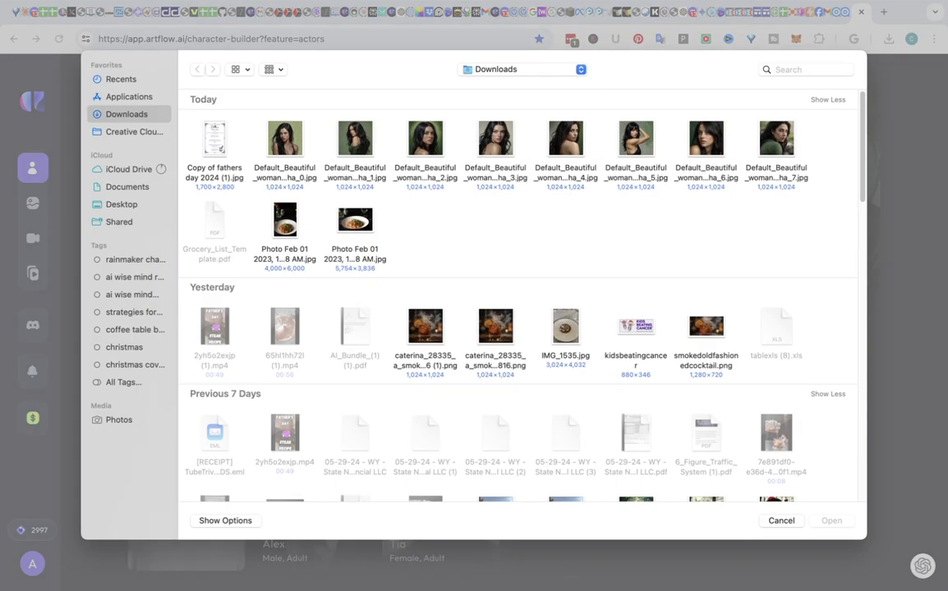
left_click(284, 139)
left_click(355, 139, "super")
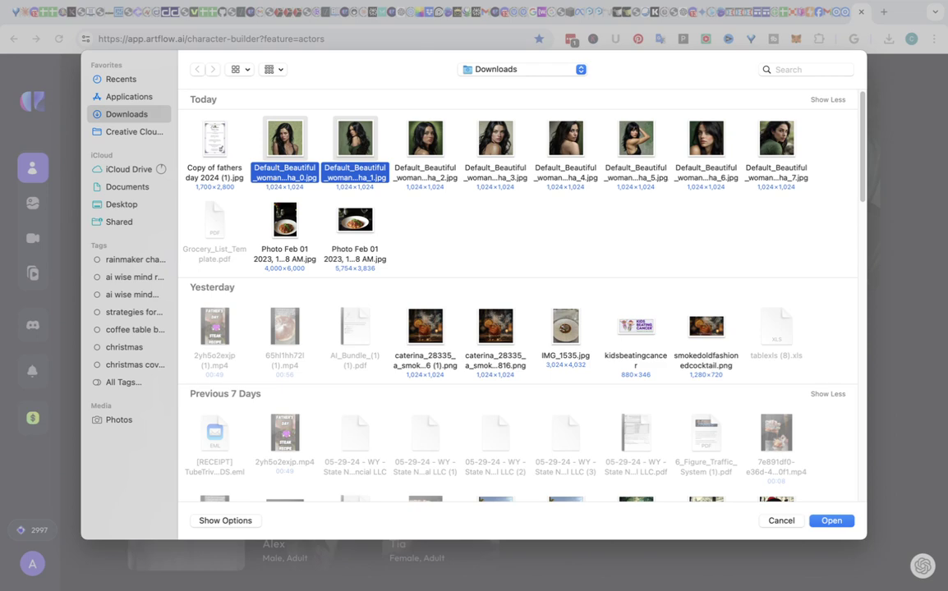
left_click(424, 140, "super")
left_click(495, 139, "shift")
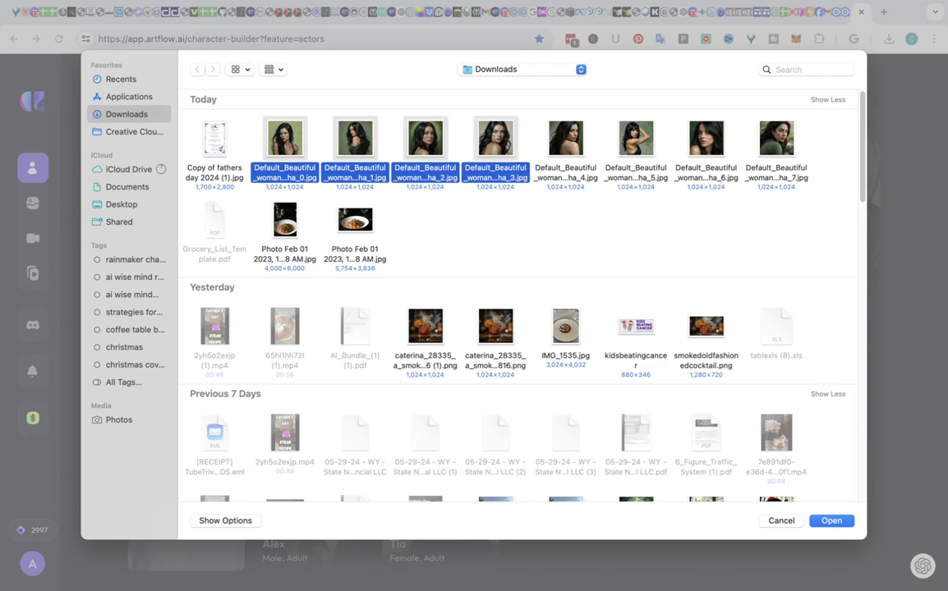
left_click(565, 140, "super")
left_click(636, 140, "super")
left_click(705, 140, "super")
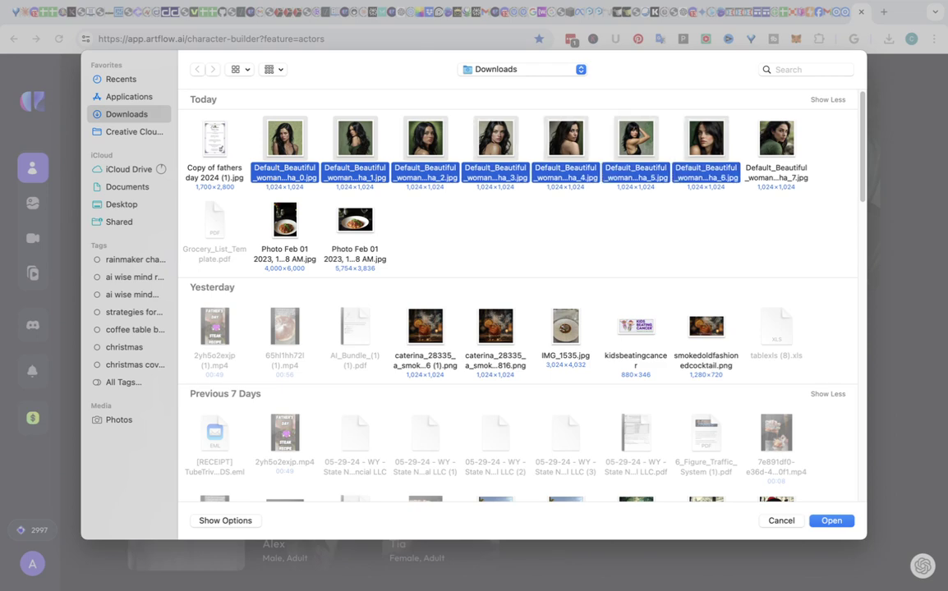
left_click(776, 139, "shift")
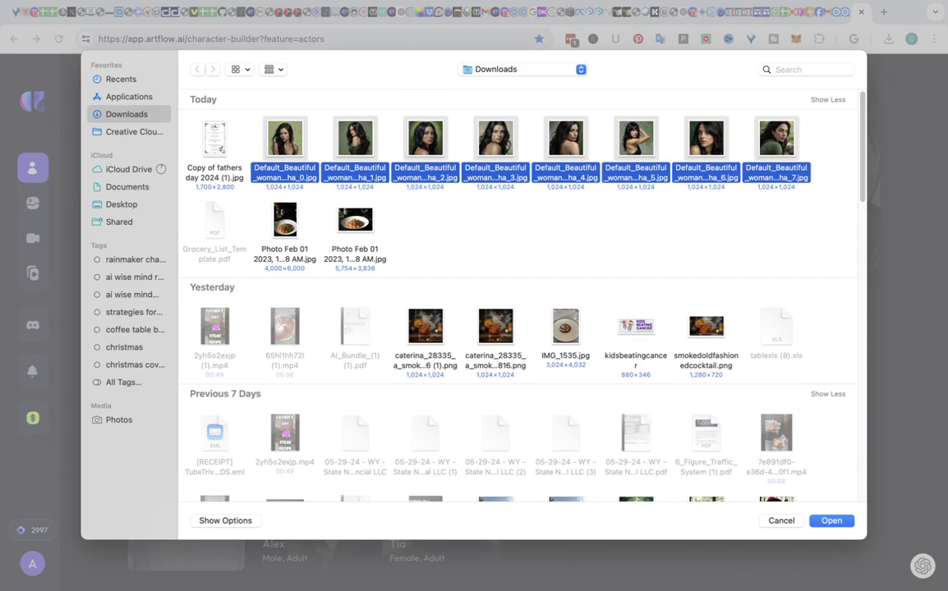
key("Return")
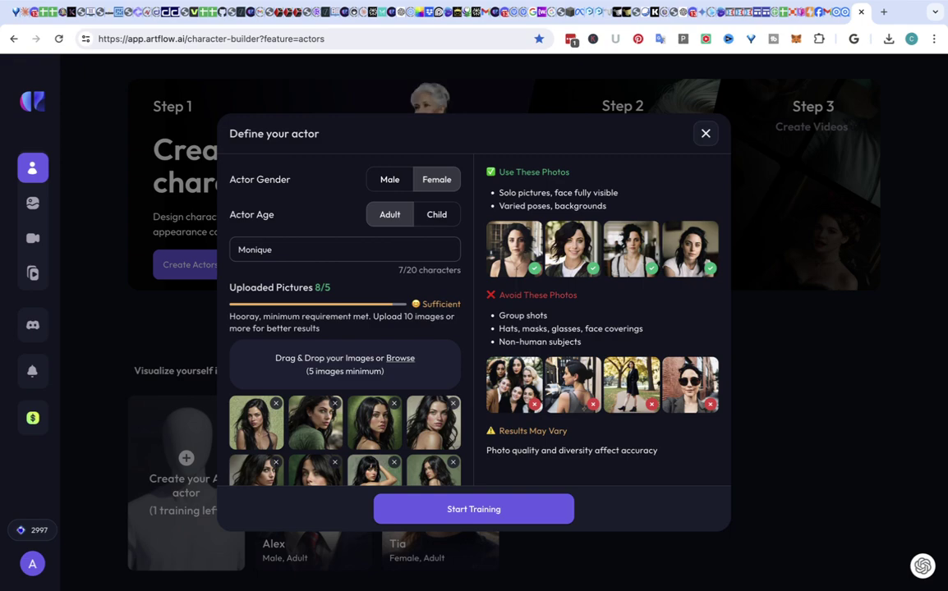
left_click(473, 509)
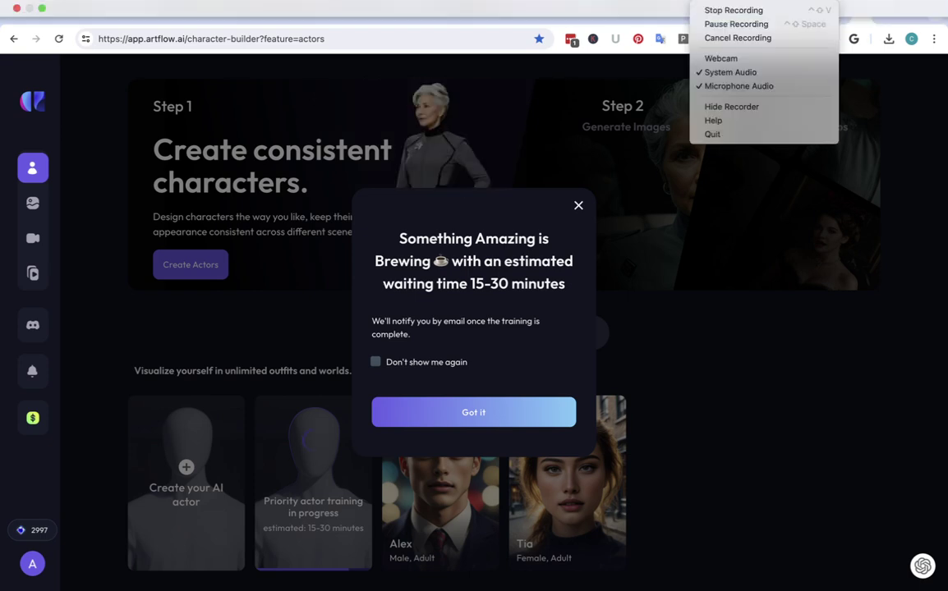
left_click(730, 23)
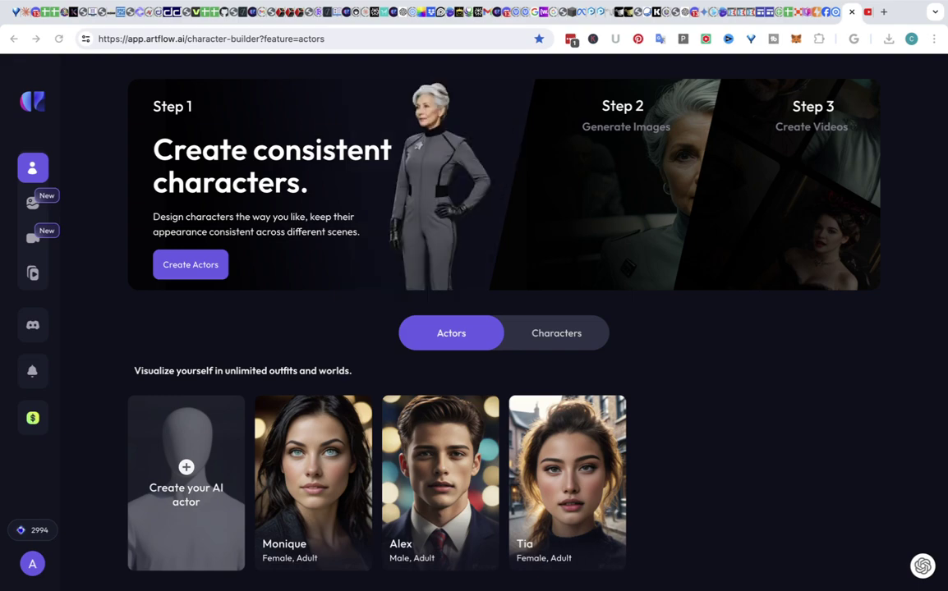
Start a new image of the Monique actor and add the Fantasy style alongside Realistic
mouse_move(313, 485)
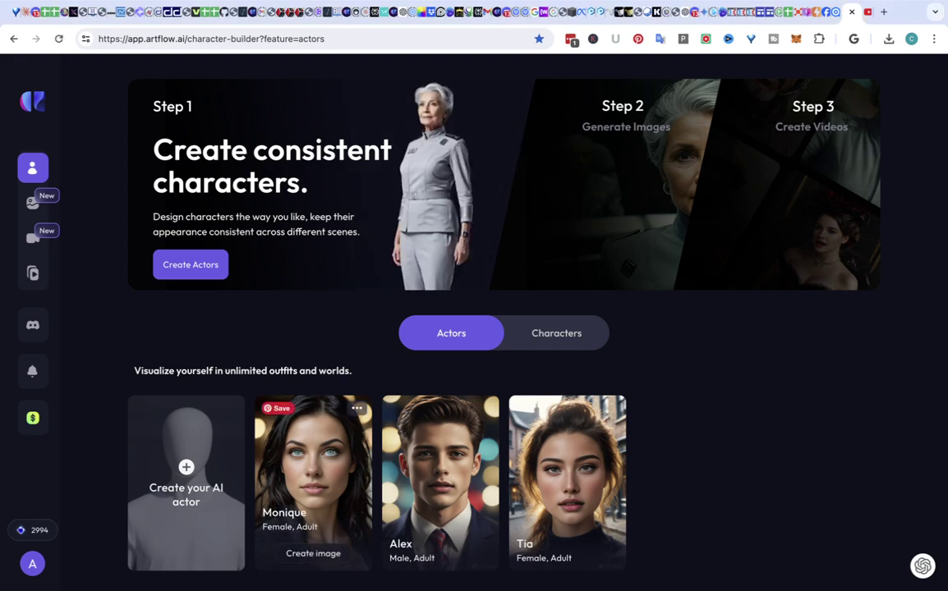
left_click(313, 553)
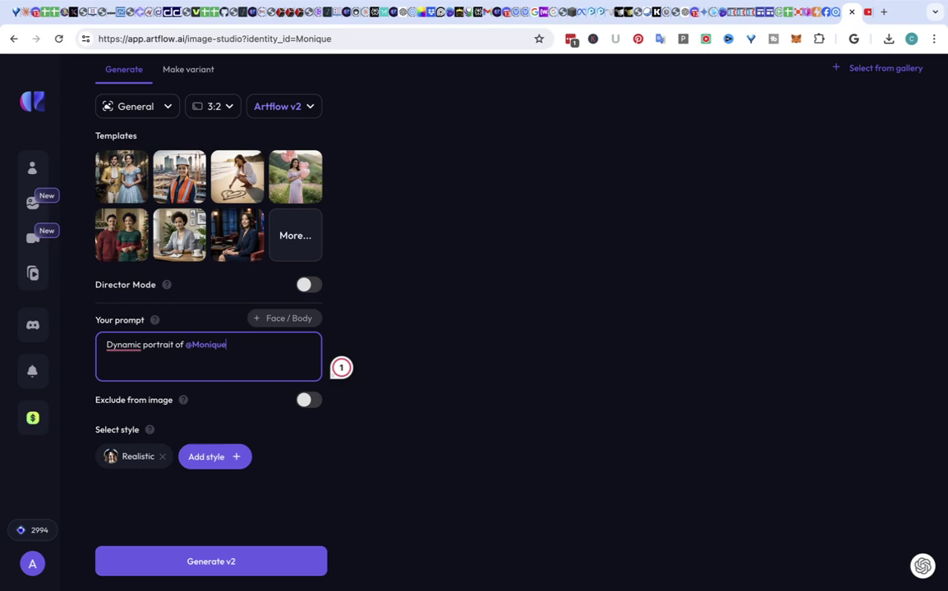
left_click(209, 457)
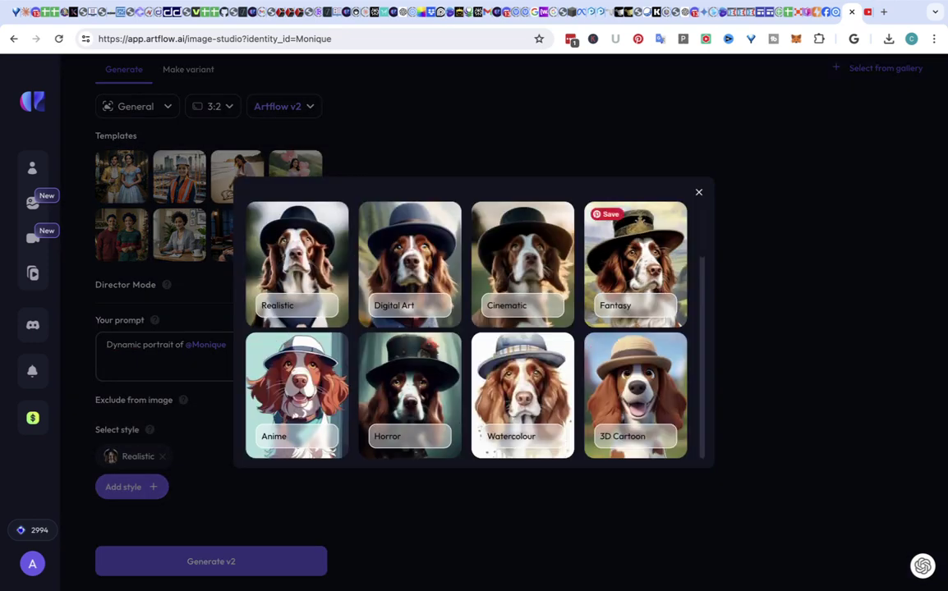
left_click(634, 263)
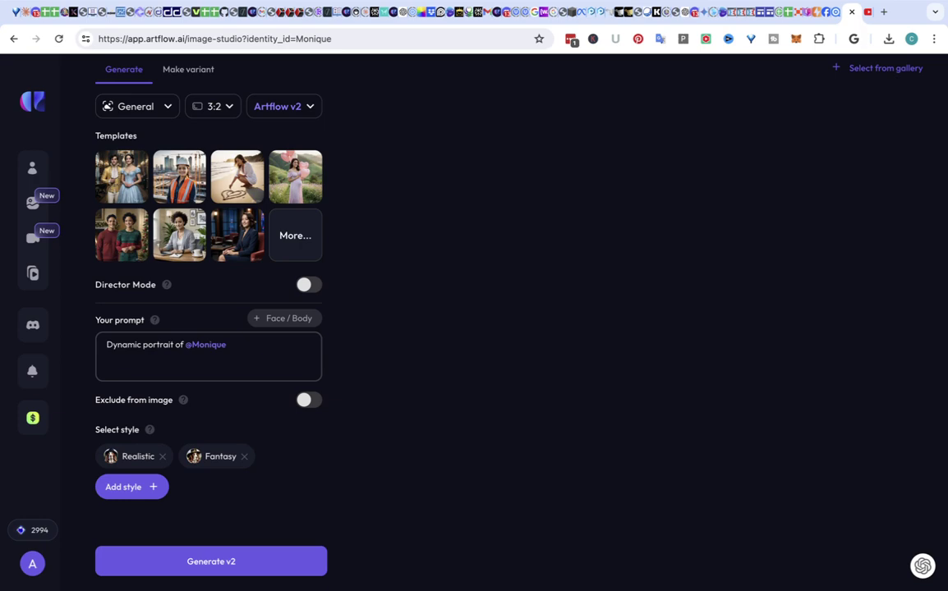
Extend the portrait prompt with "in a red 1920s flapper dress"
left_click(324, 365)
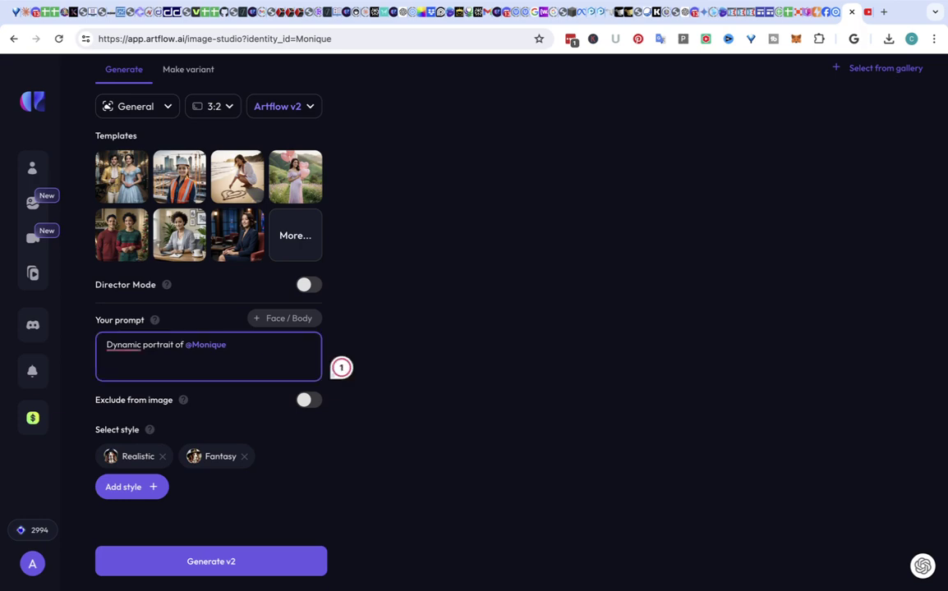
type("in a red 1920s flapper dress")
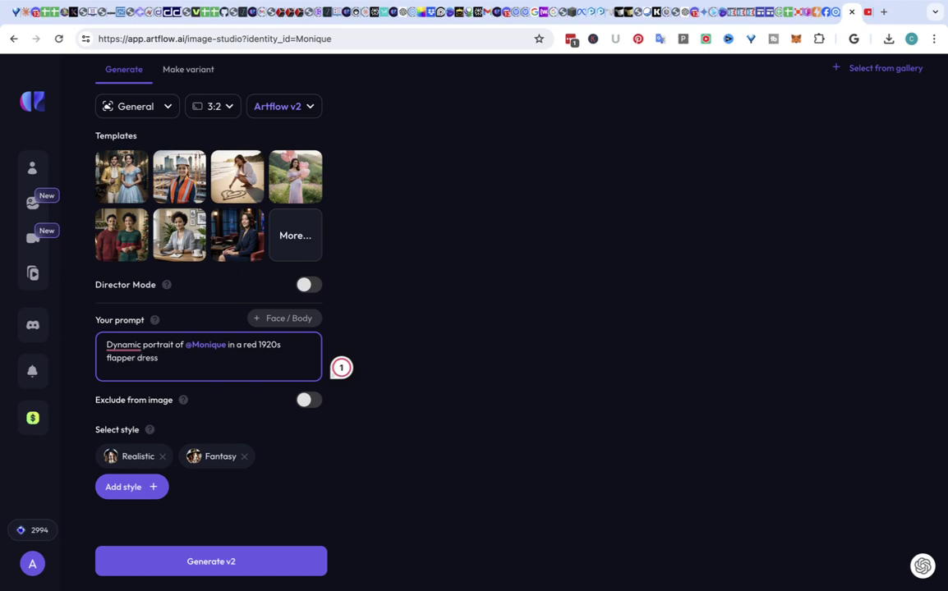
type(", steppin")
type("g into ")
type("a speak")
key("BackSpace")
key("BackSpace")
key("BackSpace")
key("BackSpace")
key("BackSpace")
key("BackSpace")
key("BackSpace")
key("BackSpace")
key("BackSpace")
key("BackSpace")
key("BackSpace")
key("BackSpace")
key("BackSpace")
key("BackSpace")
key("BackSpace")
key("BackSpace")
key("BackSpace")
key("BackSpace")
key("BackSpace")
key("BackSpace")
key("BackSpace")
Complete the prompt after the comma with "enjoying a martini in a speakeasy" and generate the images
type("enjoying a mortini in a speakeasy")
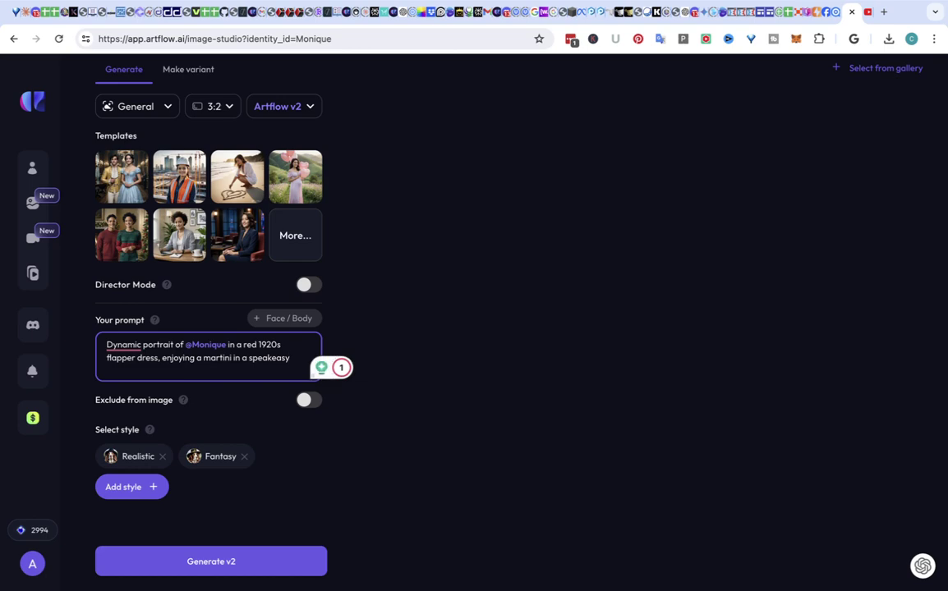
key("Return")
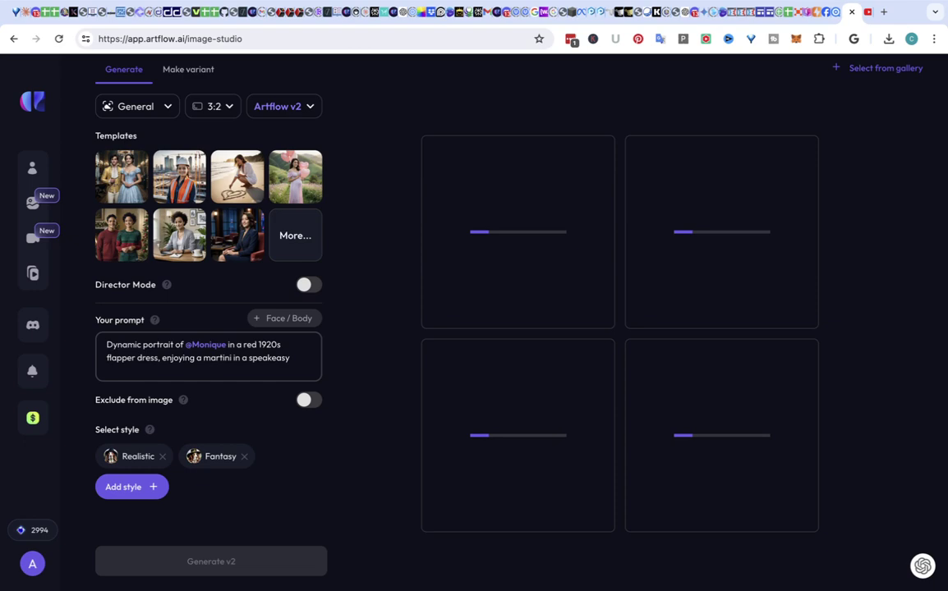
left_click(708, 5)
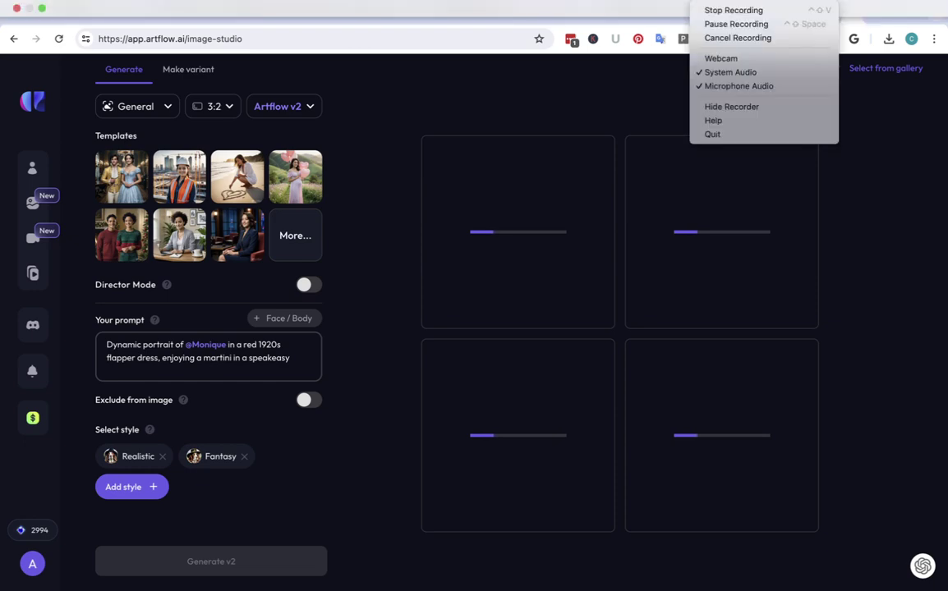
left_click(722, 23)
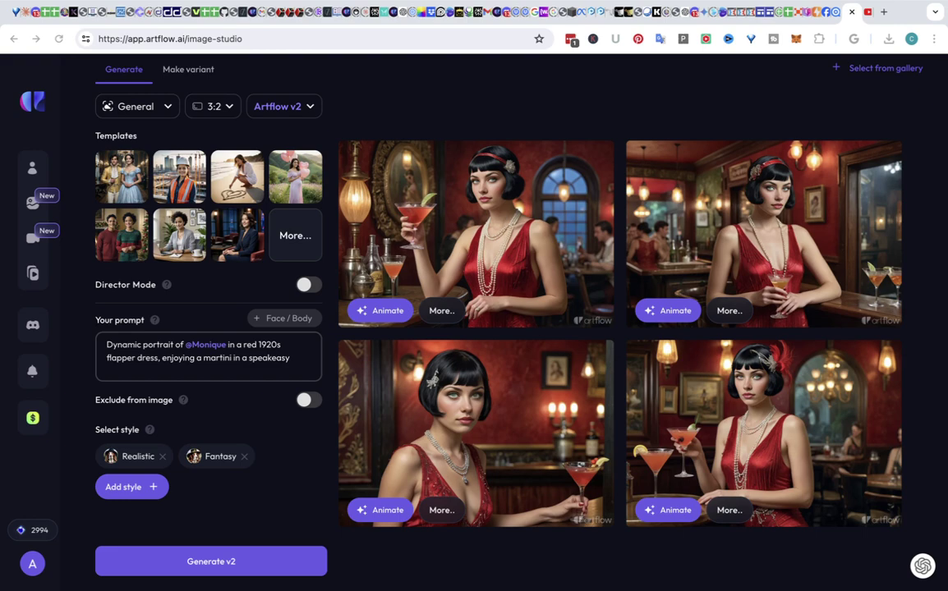
Animate the second generated image, with the woman holding her martini beside two cocktails on the bar
left_click(668, 311)
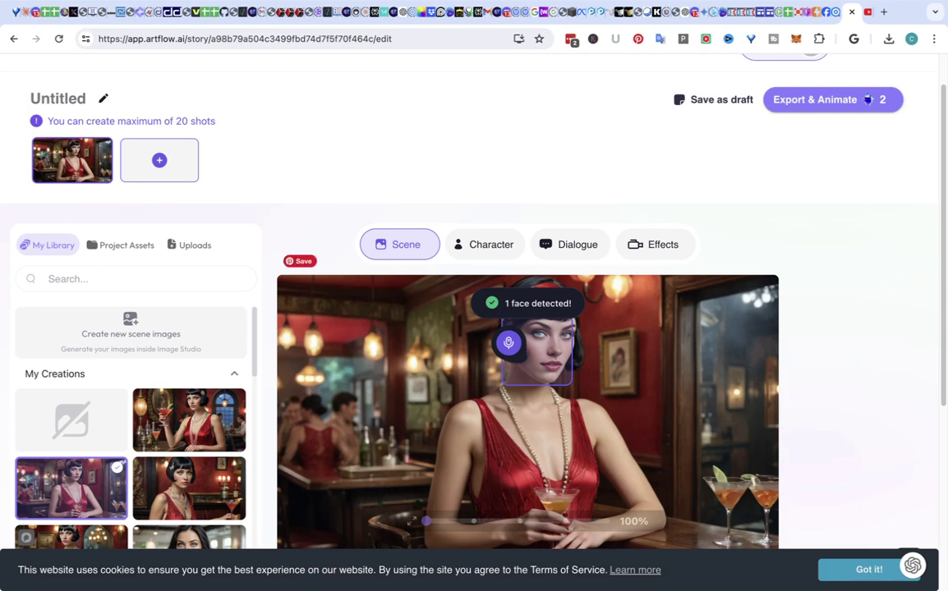
scroll(474, 328, "down", 2)
scroll(473, 328, "down", 3)
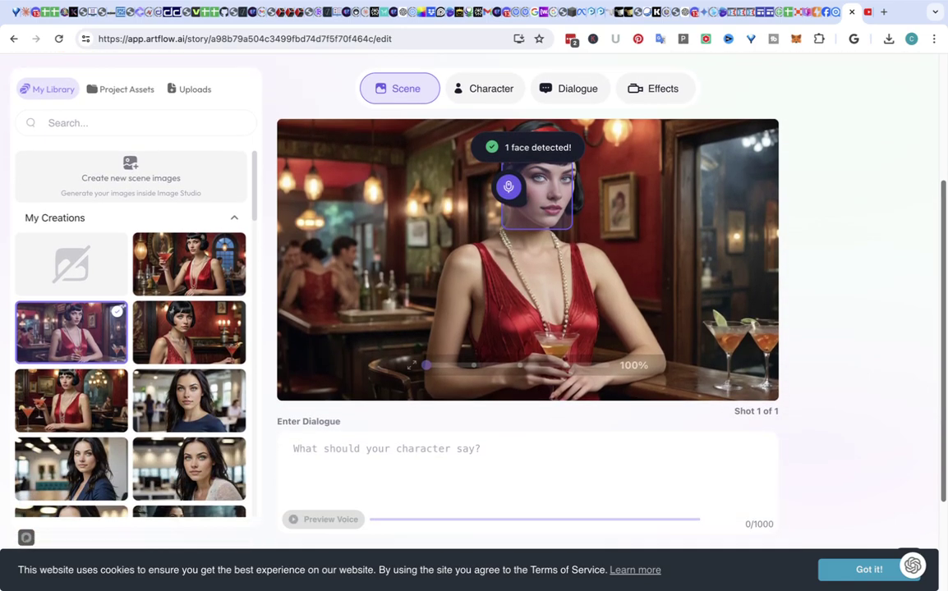
scroll(474, 329, "up", 1)
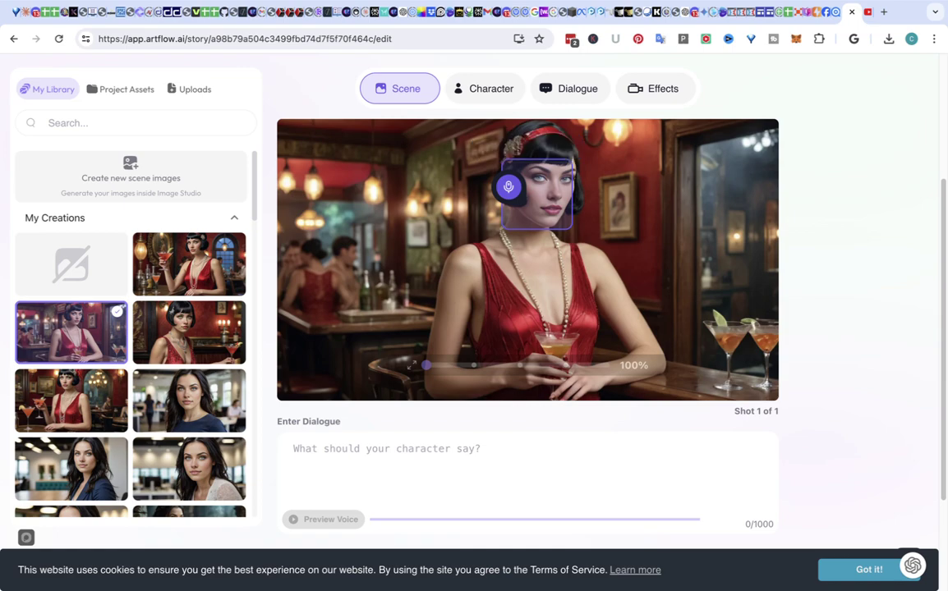
Enter the character's dialogue as "Hi, I didn't expect to see you here."
left_click(380, 453)
type("Hi,")
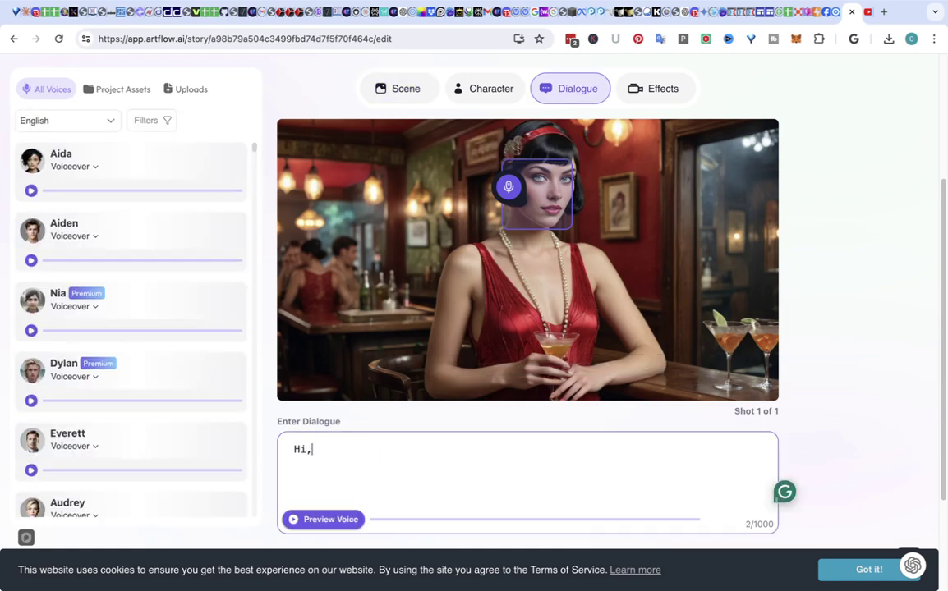
type(" I didn;t")
key("BackSpace")
key("BackSpace")
key("BackSpace")
type("'t expe")
key("BackSpace")
type("pect to see you h")
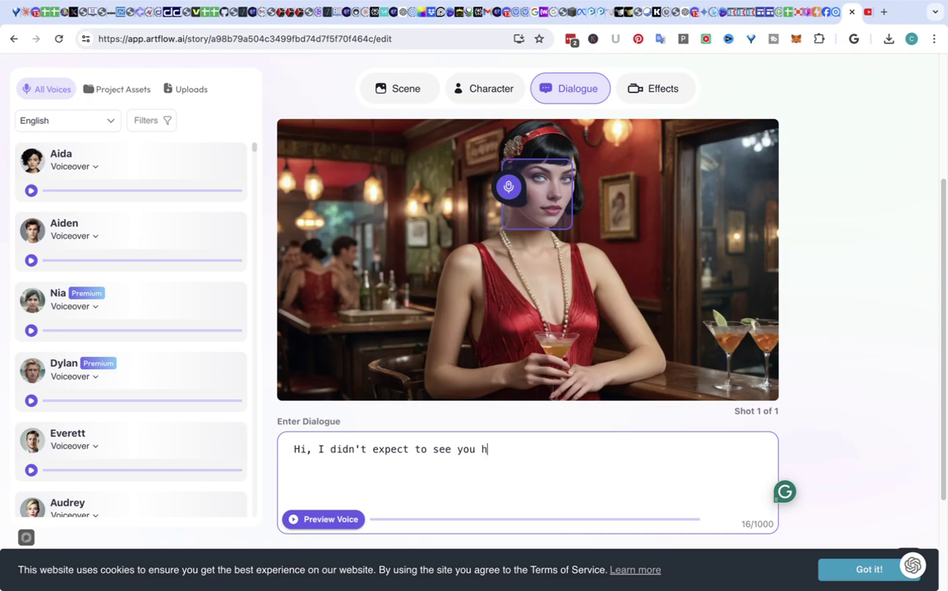
type("ere.")
Listen to the samples of the premium English voices Hannah and Amelia
scroll(130, 329, "down", 15)
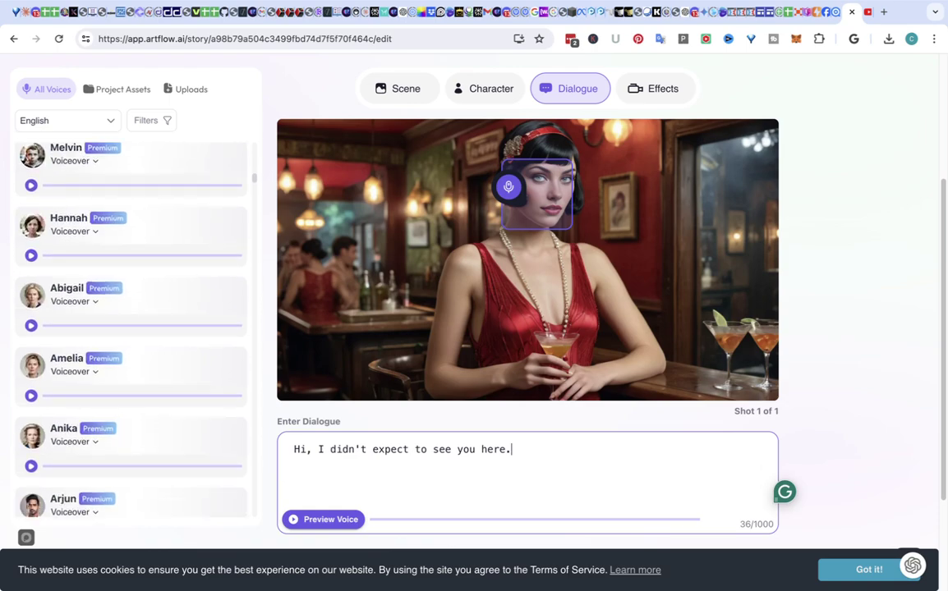
left_click(31, 256)
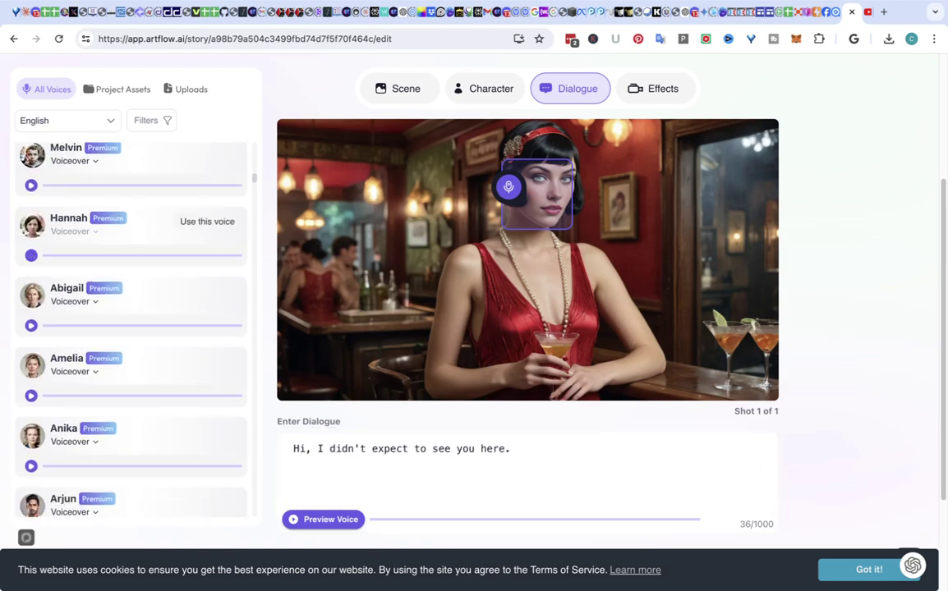
left_click(31, 255)
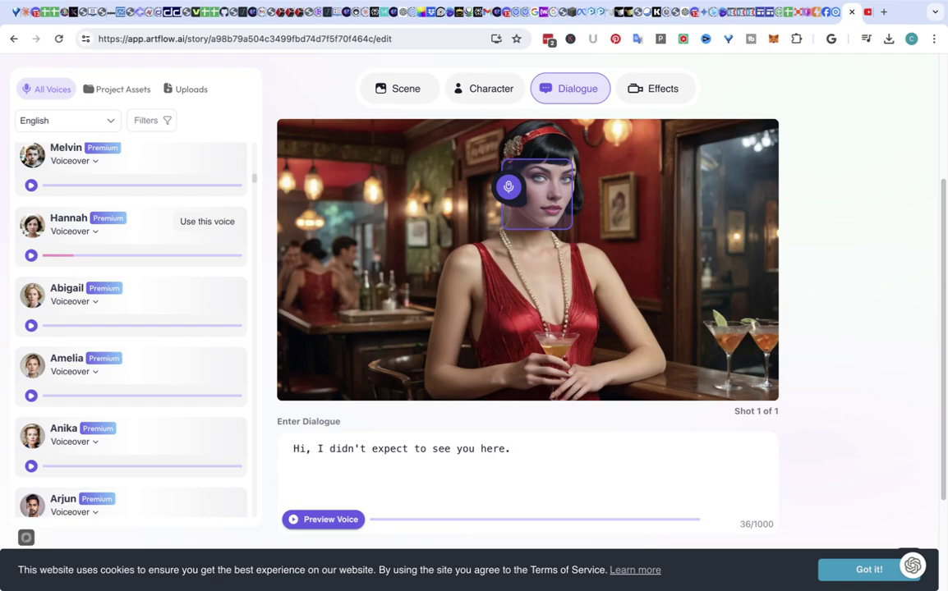
left_click(31, 396)
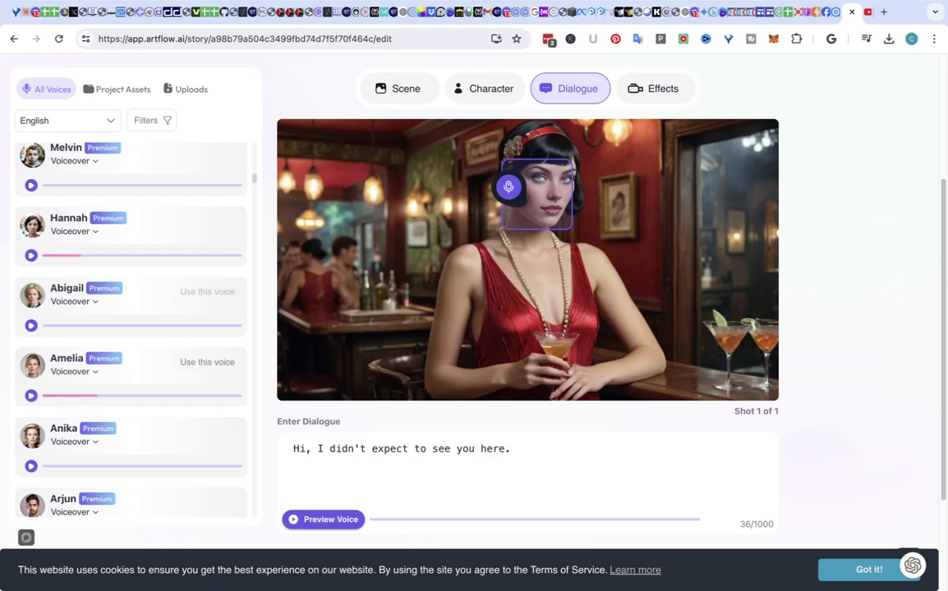
Assign the premium voice Emma to the character after playing its sample, and preview the dialogue in it
scroll(131, 164, "down", 1)
scroll(132, 328, "down", 10)
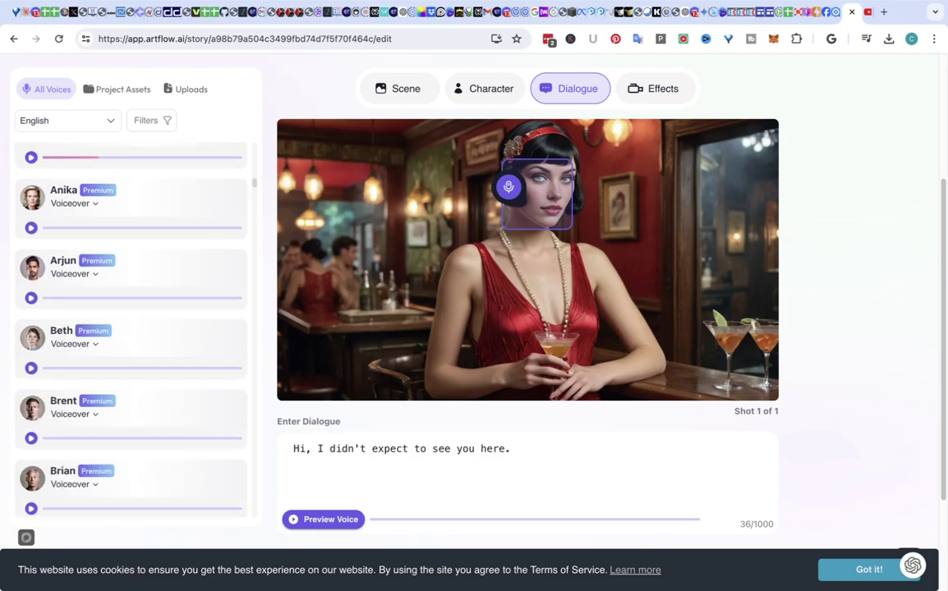
scroll(131, 328, "down", 5)
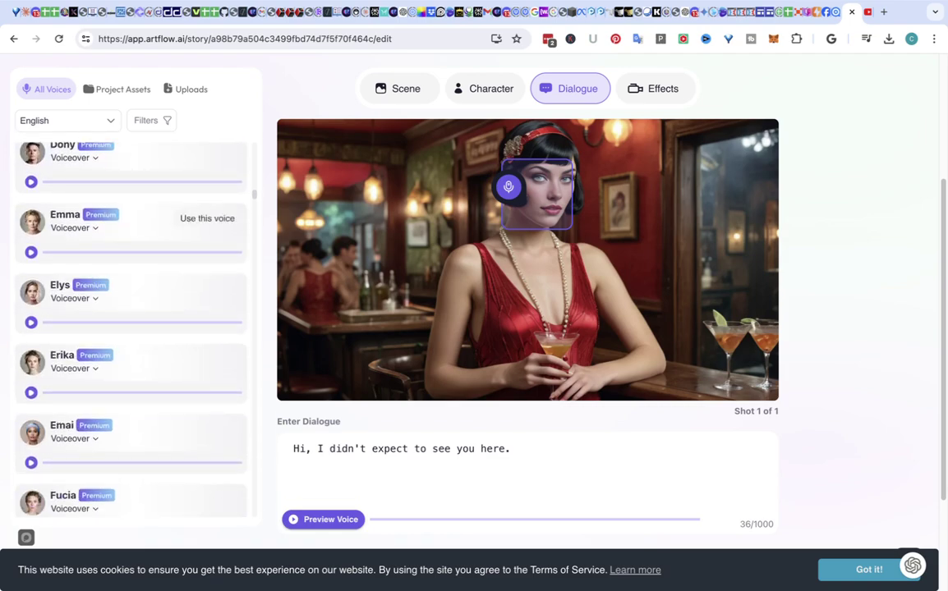
left_click(31, 252)
left_click(31, 252)
left_click(207, 218)
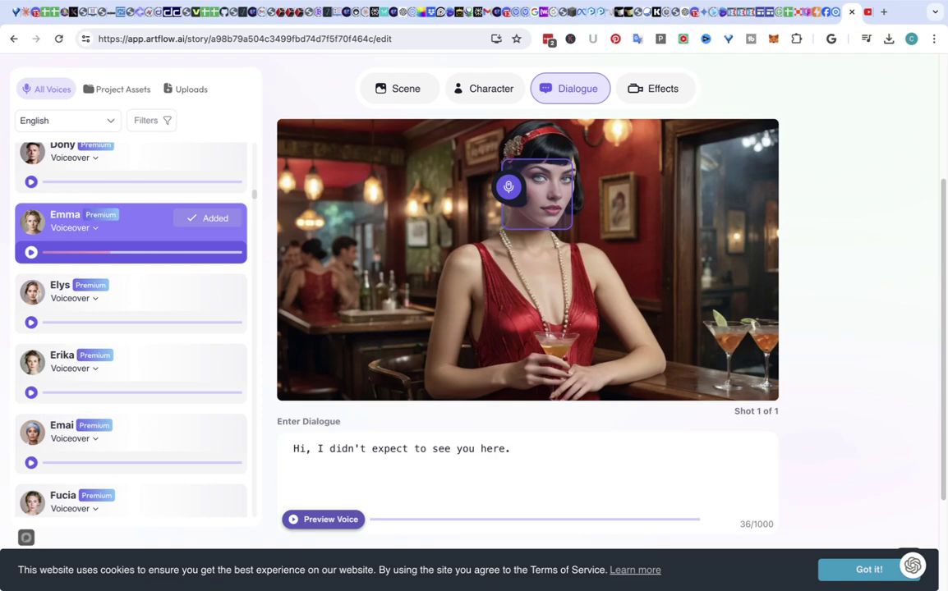
left_click(323, 519)
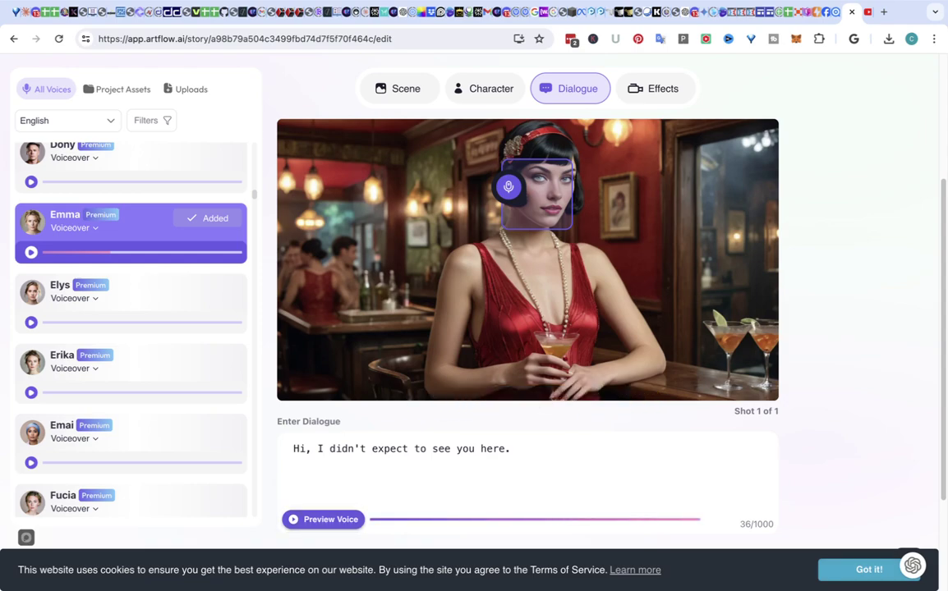
Accept the cookie notice and apply the Zoom out camera movement to the shot
left_click(868, 570)
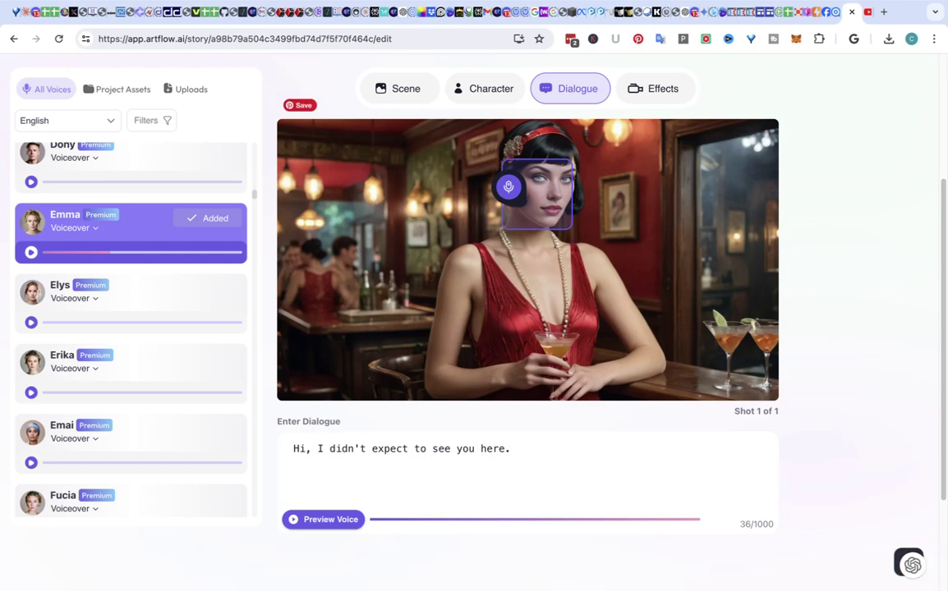
left_click(662, 86)
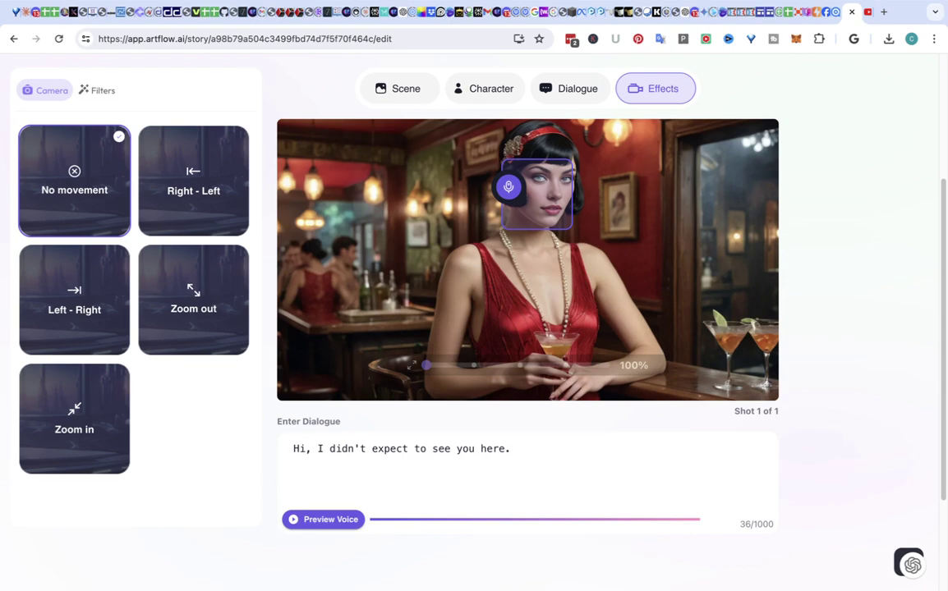
left_click(193, 299)
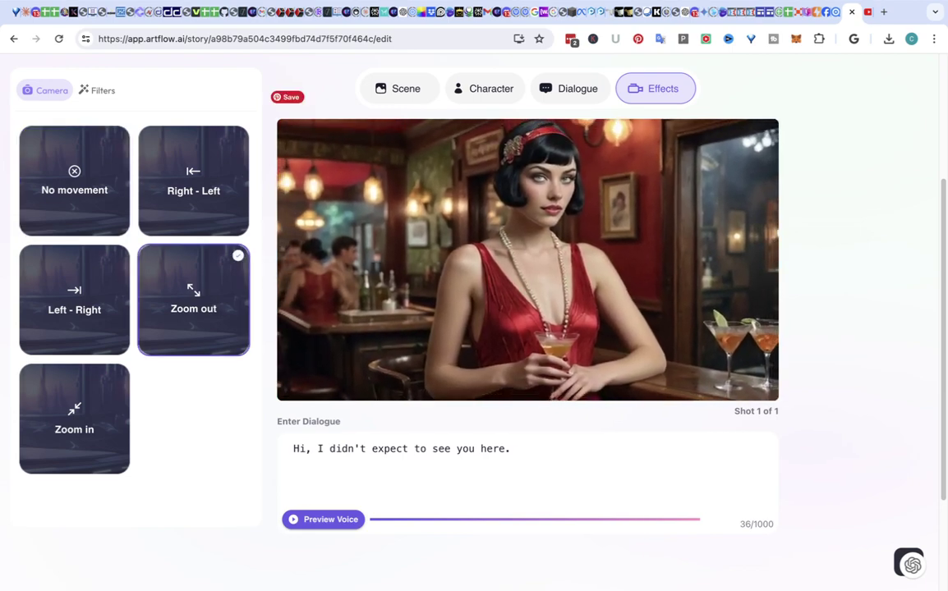
left_click(415, 90)
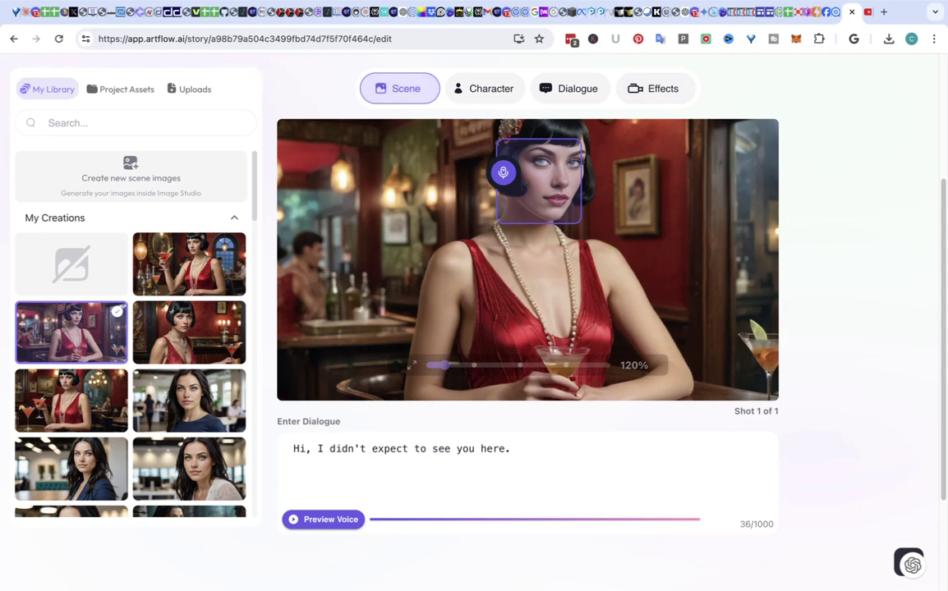
left_click(451, 85)
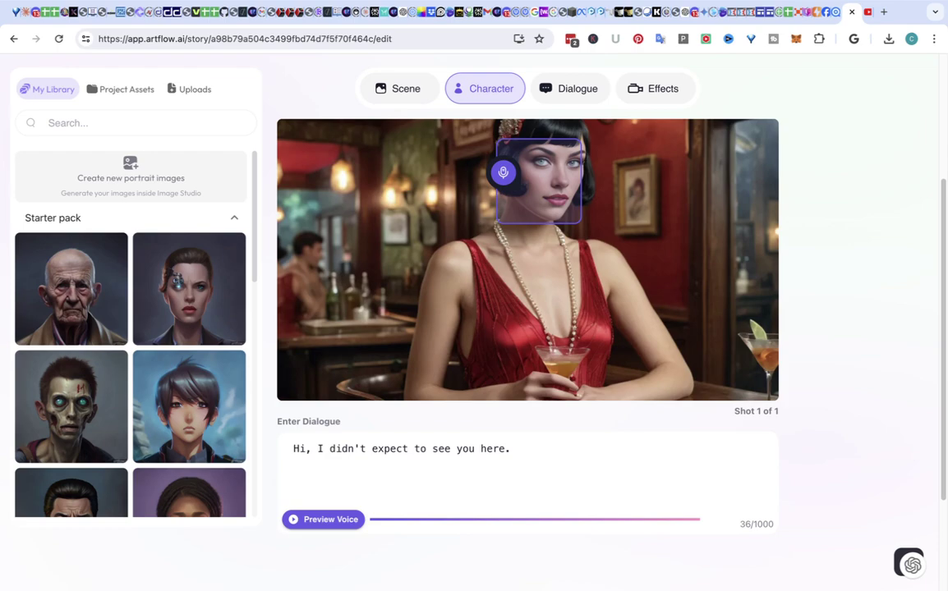
Export and animate the story with the title "A pleasant surprise", and find it among the created videos
scroll(525, 328, "up", 3)
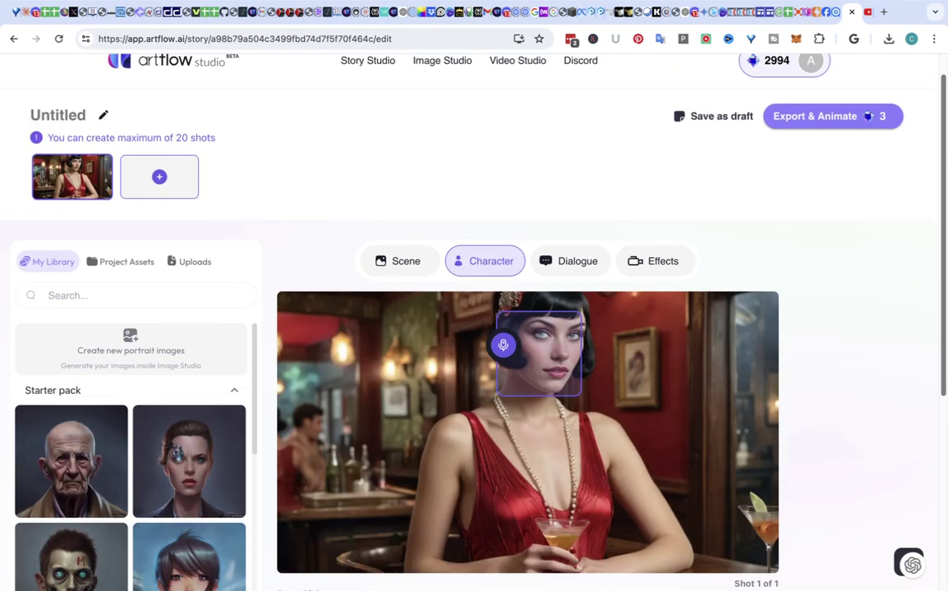
left_click(832, 116)
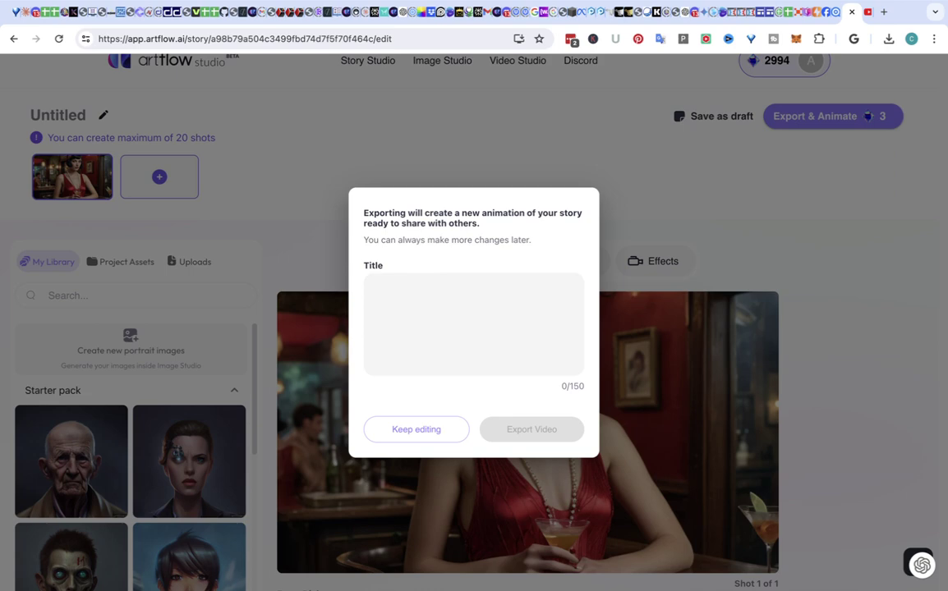
left_click(381, 290)
type("A")
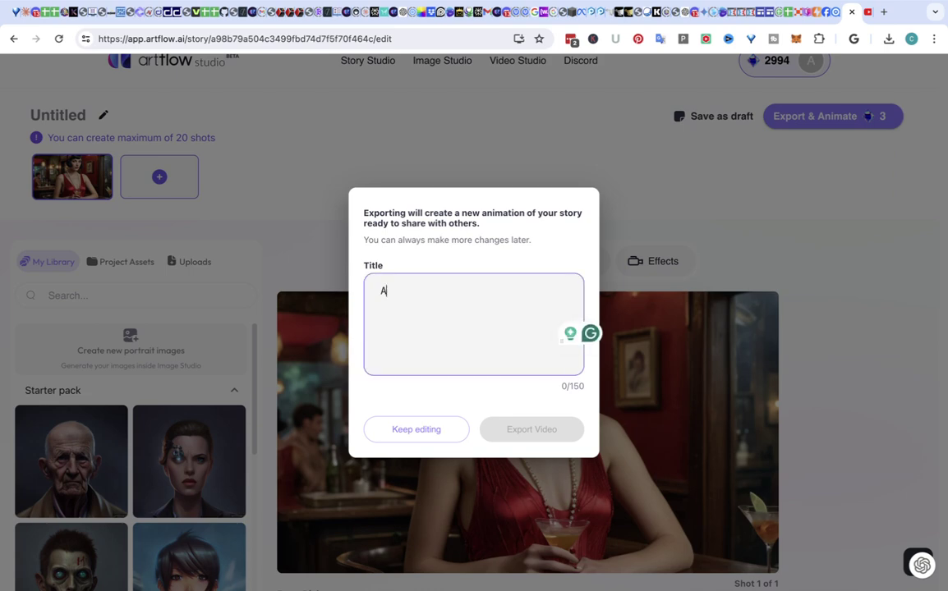
type(" pleasant ")
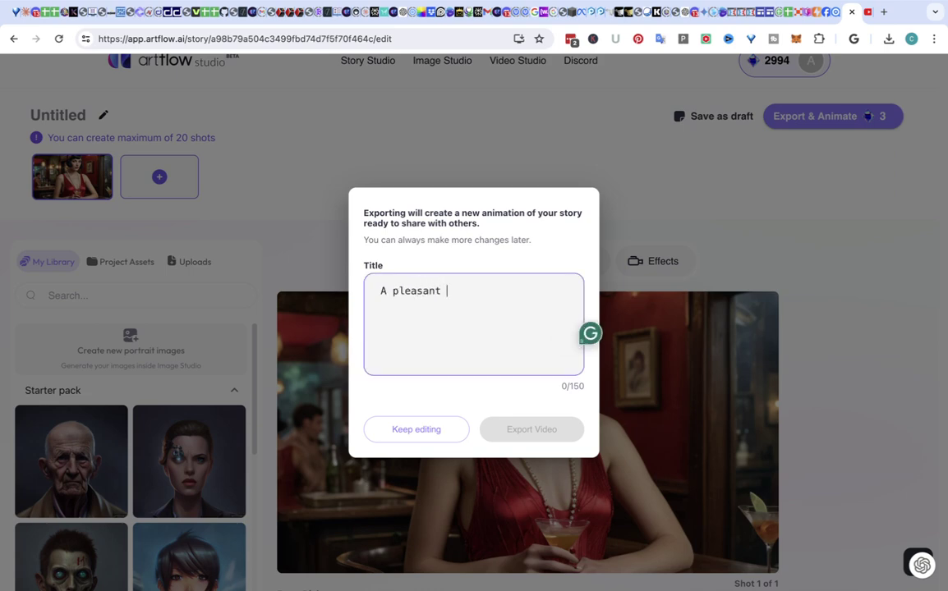
type("surprise")
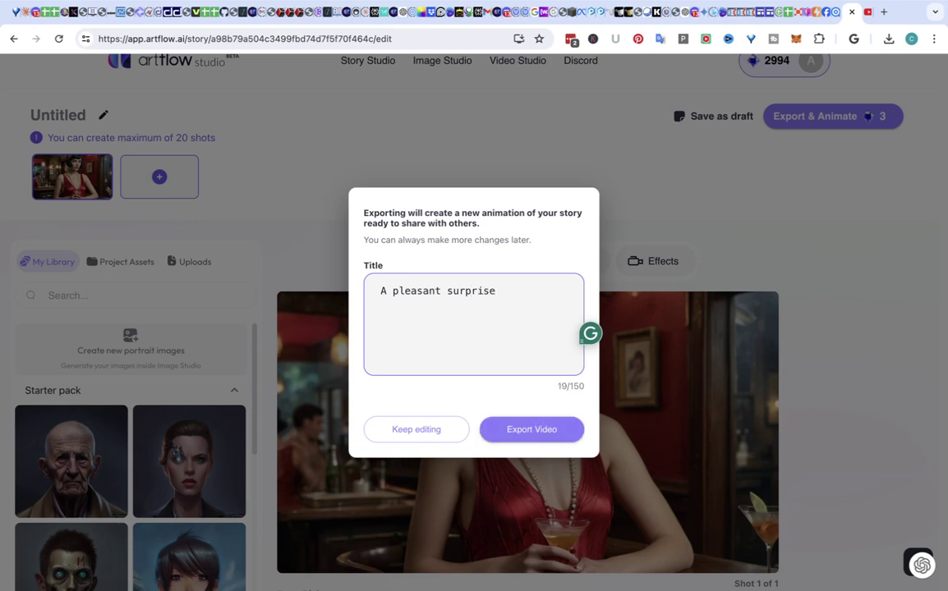
left_click(532, 429)
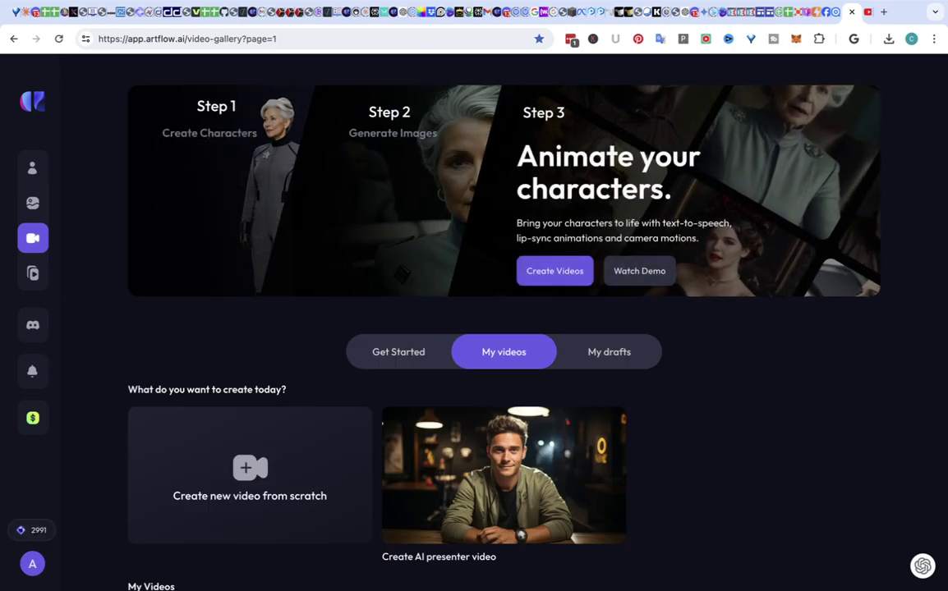
scroll(503, 328, "down", 1)
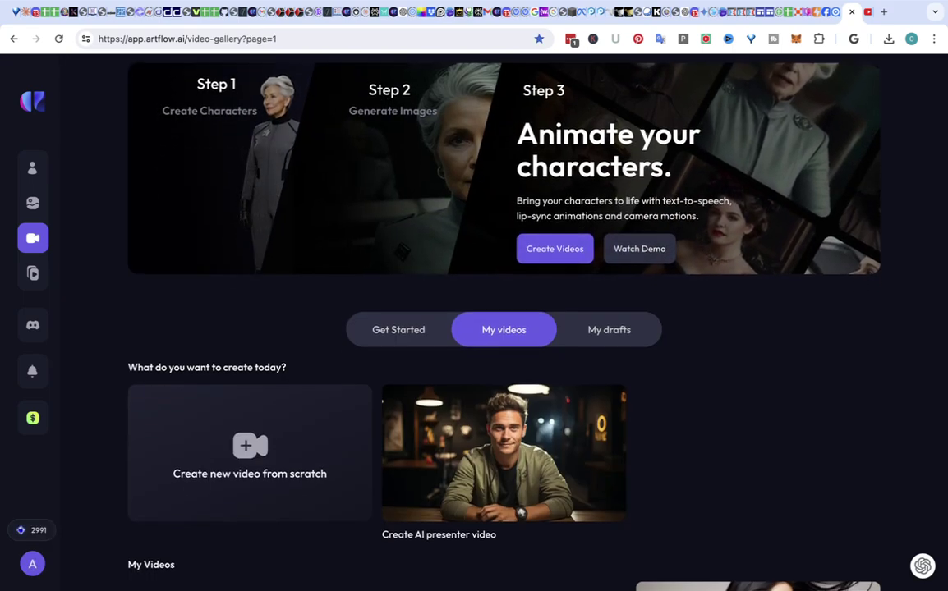
scroll(504, 329, "down", 5)
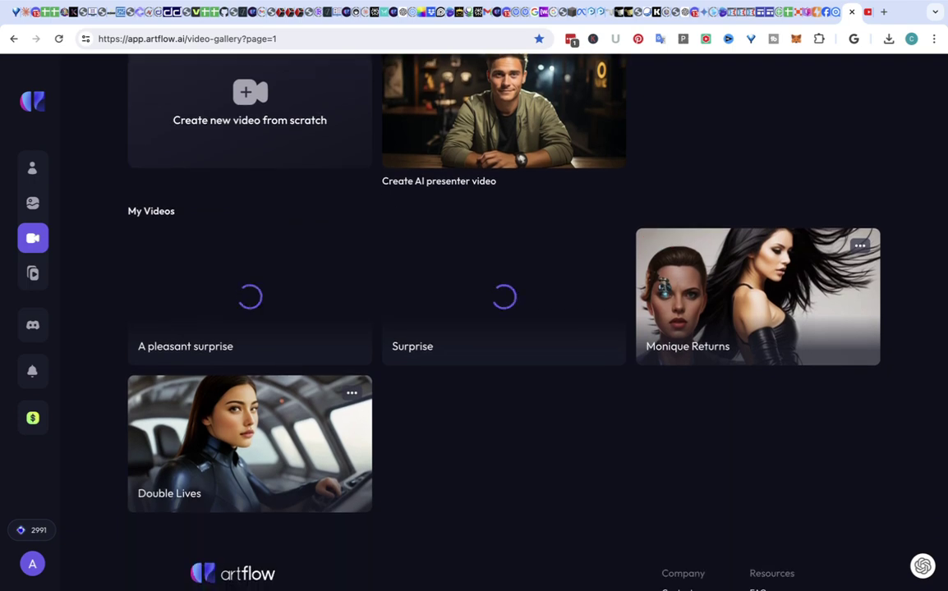
left_click(708, 3)
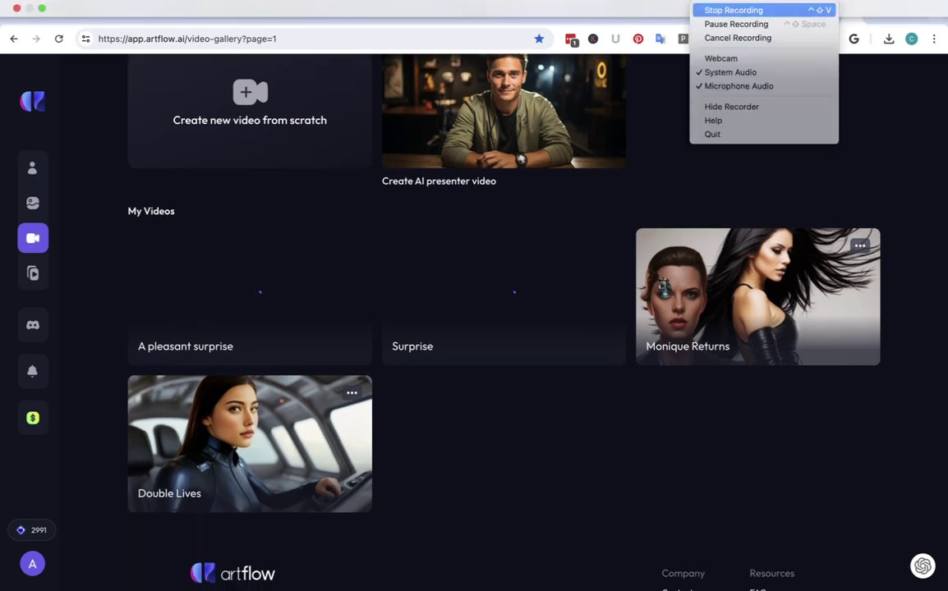
left_click(736, 23)
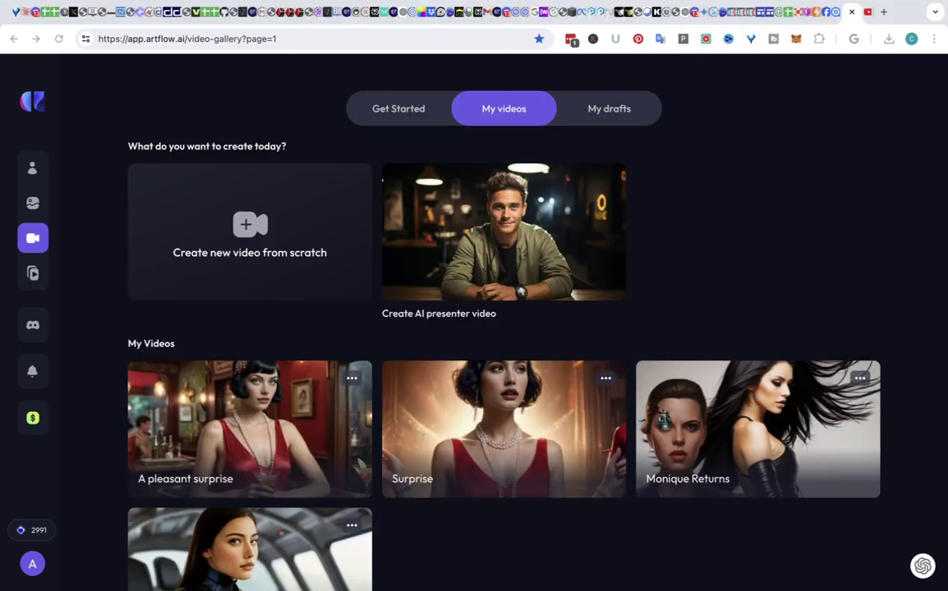